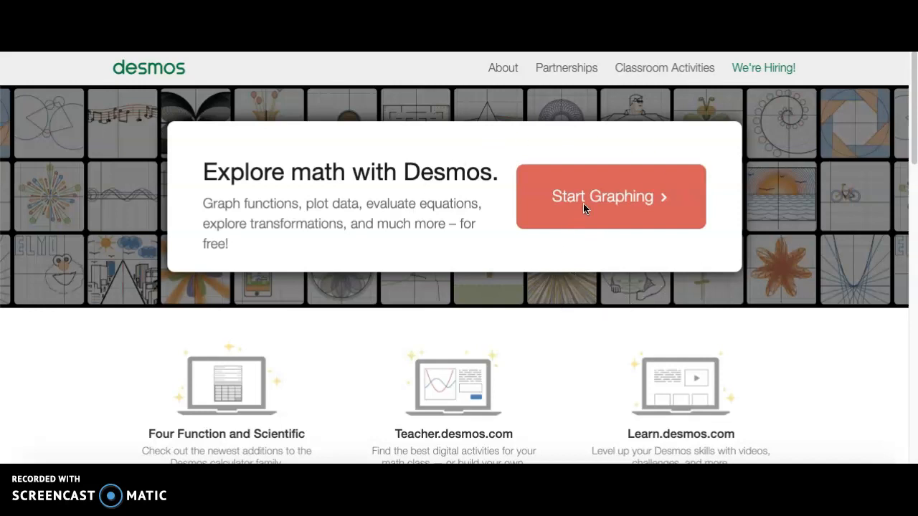
# - Open the graphing calculator, enter the equation y = mx + b, and add sliders for both m and b
pyautogui.click(643, 195)
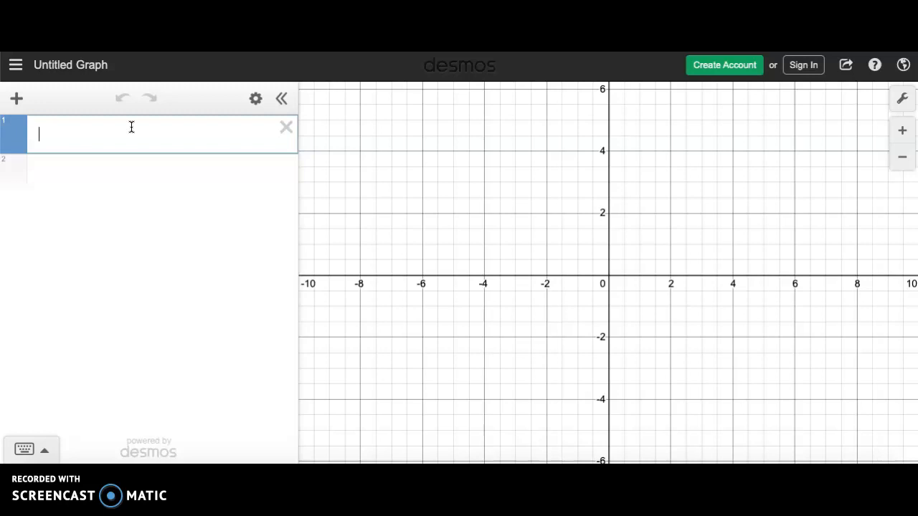
pyautogui.write('y = mx + ')
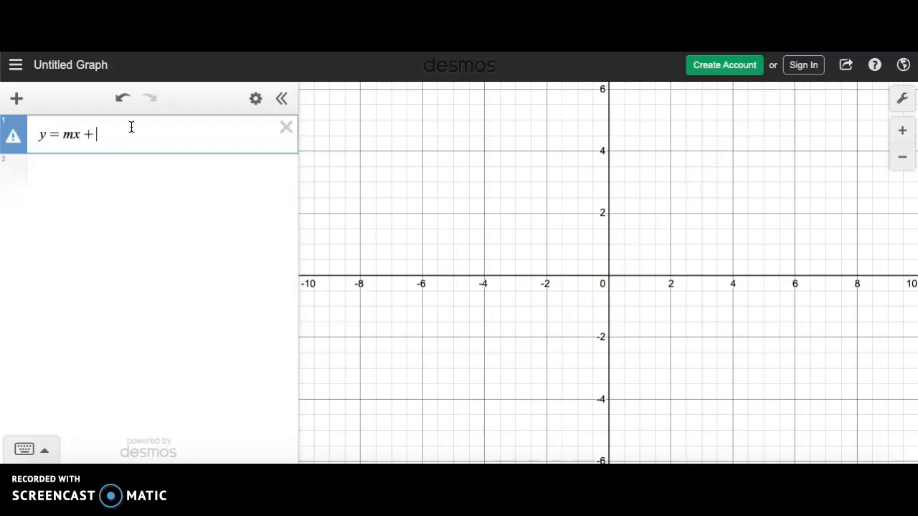
pyautogui.write('b')
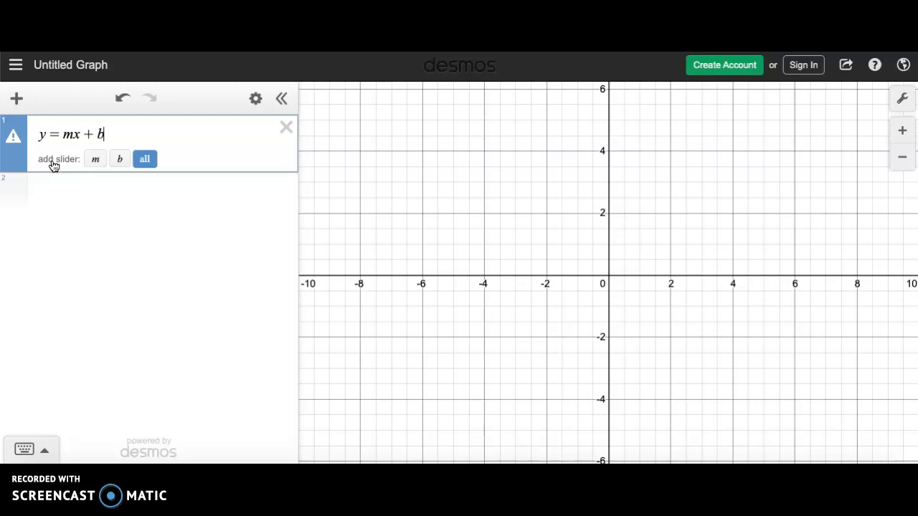
pyautogui.click(146, 161)
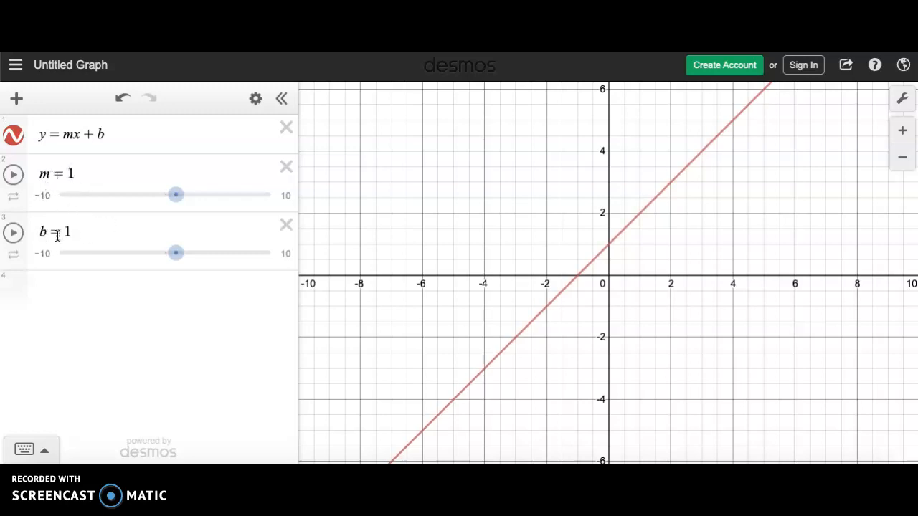
# - Set the b slider's range from -6 to 6 with a step of 1
pyautogui.click(120, 235)
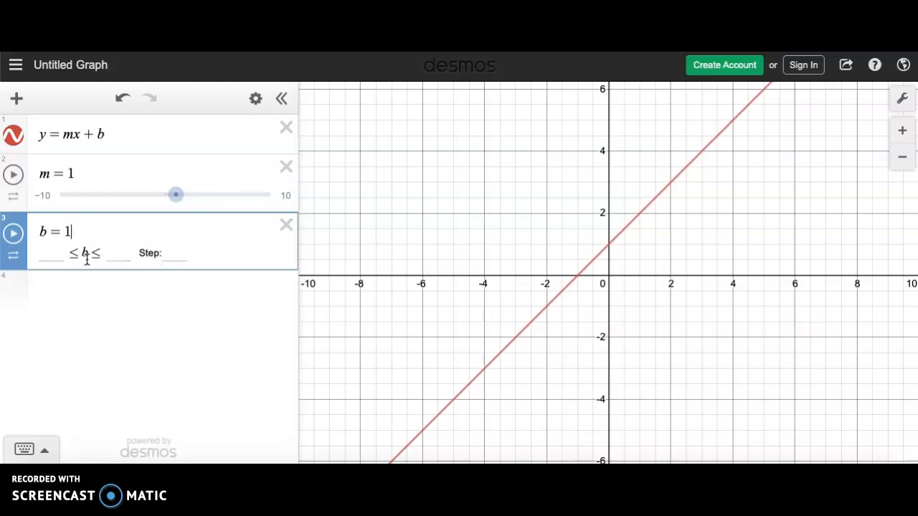
pyautogui.click(58, 253)
pyautogui.write('-6')
pyautogui.click(109, 253)
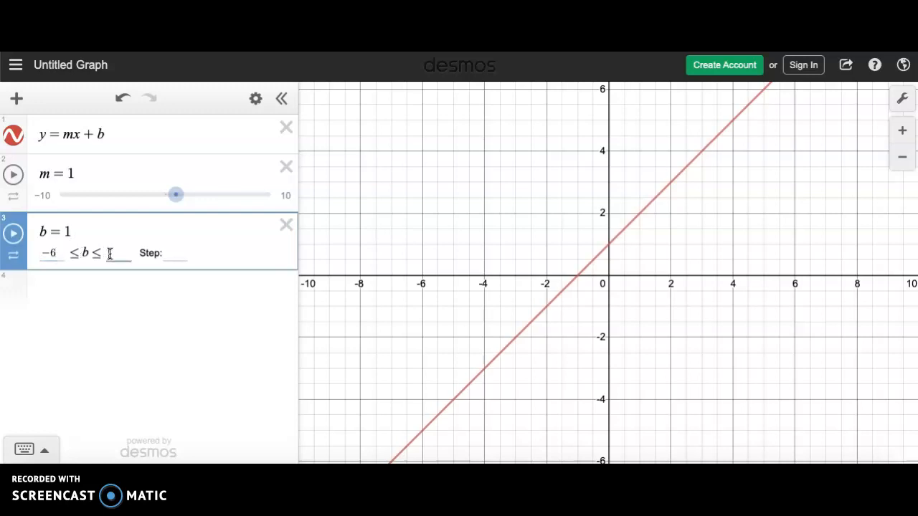
pyautogui.write('6')
pyautogui.click(168, 252)
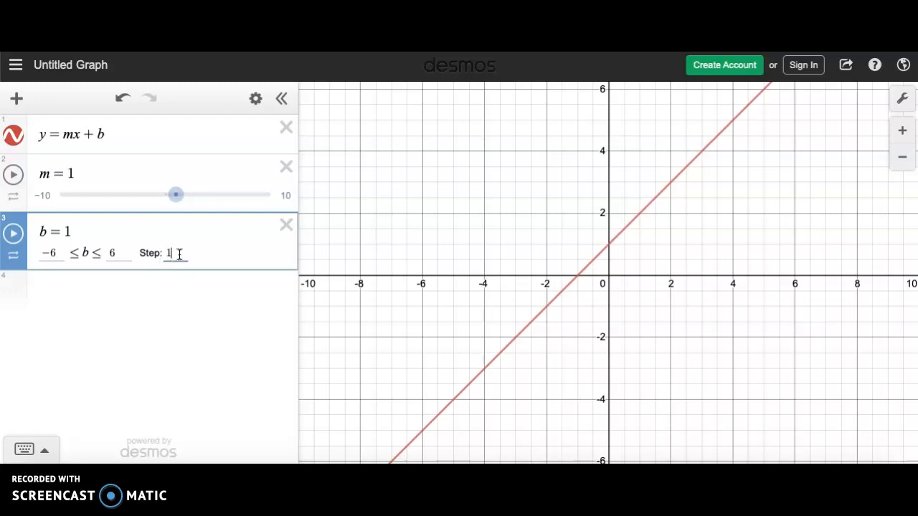
# - Slow down the b slider's animation by four speed levels, play it, and pause it
pyautogui.click(15, 257)
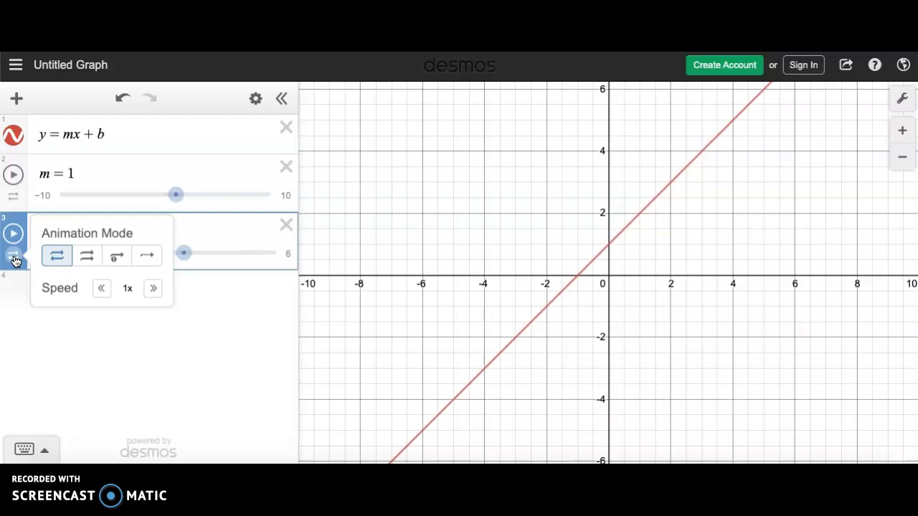
pyautogui.click(101, 290)
pyautogui.click(101, 290)
pyautogui.click(102, 289)
pyautogui.click(101, 290)
pyautogui.click(12, 235)
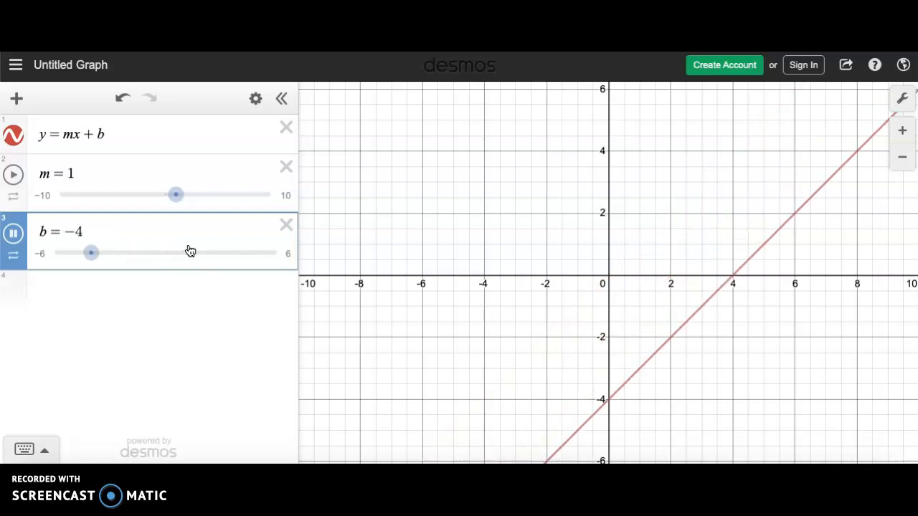
pyautogui.click(14, 235)
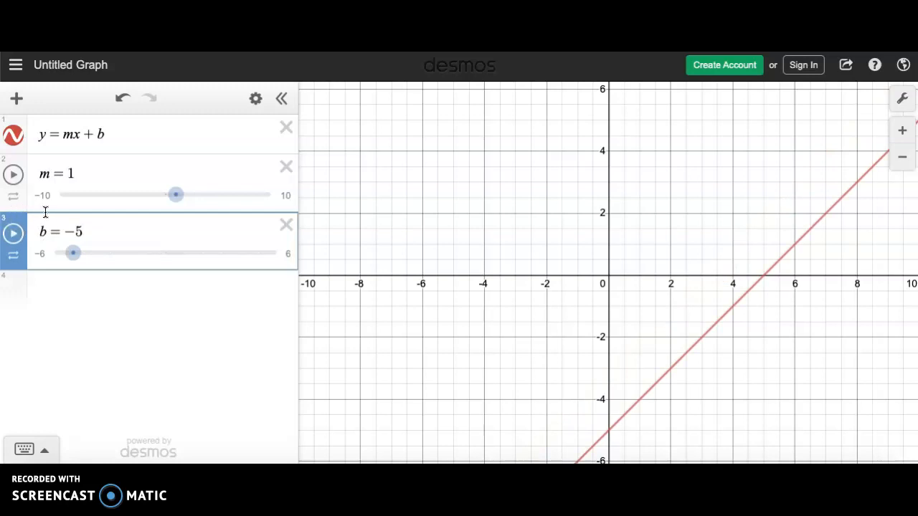
# - Set the value of b to 0
pyautogui.click(82, 228)
pyautogui.press('BackSpace')
pyautogui.press('BackSpace')
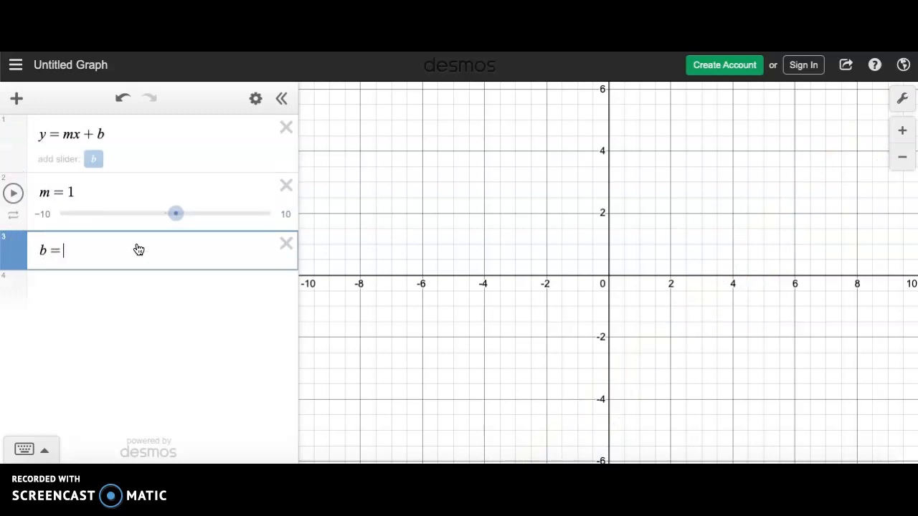
pyautogui.write('0')
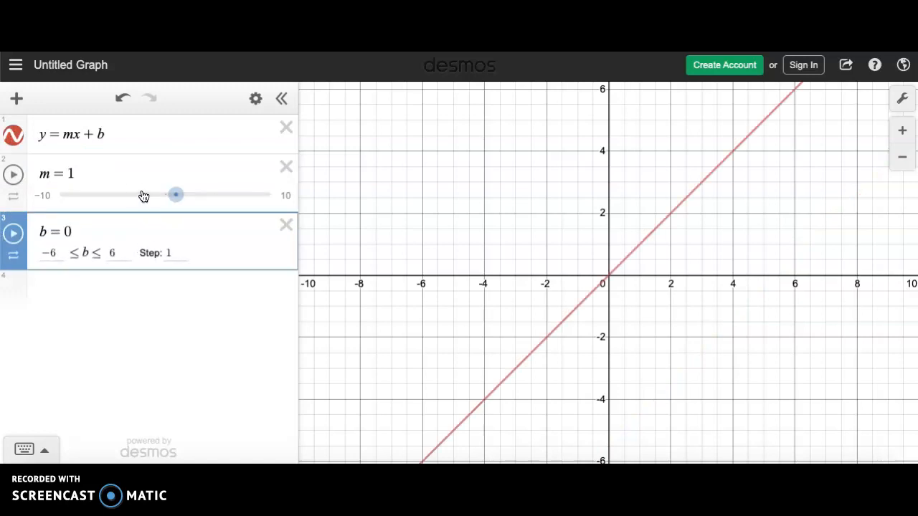
# - Set the m slider's range from 0 to 5 with a step of 1
pyautogui.click(124, 177)
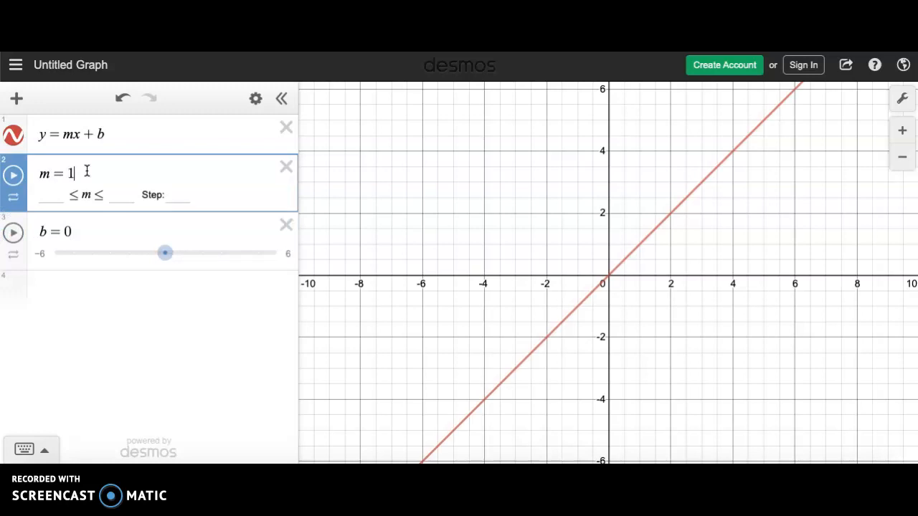
pyautogui.click(61, 195)
pyautogui.write('0')
pyautogui.click(125, 200)
pyautogui.write('5')
pyautogui.click(170, 195)
pyautogui.write('1')
# - Reduce the m slider's animation speed to 0.5x, play the animation, and pause it
pyautogui.click(15, 200)
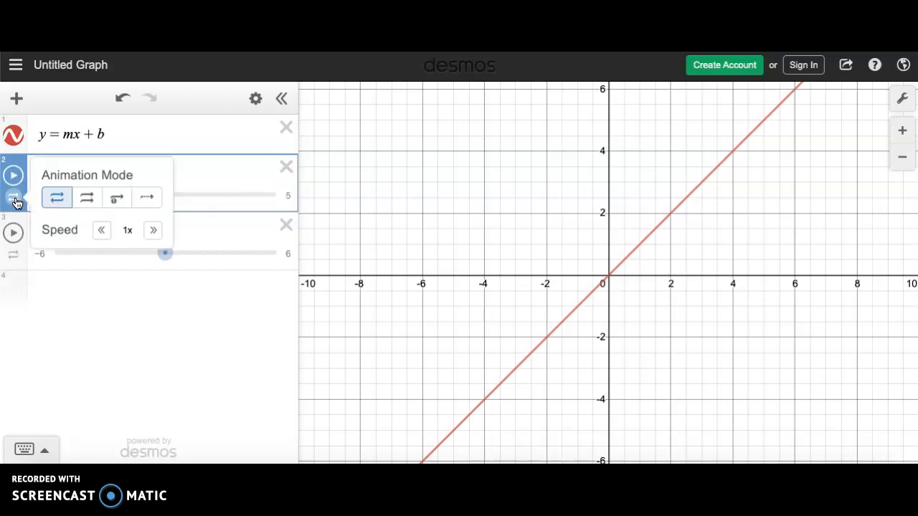
pyautogui.click(96, 234)
pyautogui.click(95, 233)
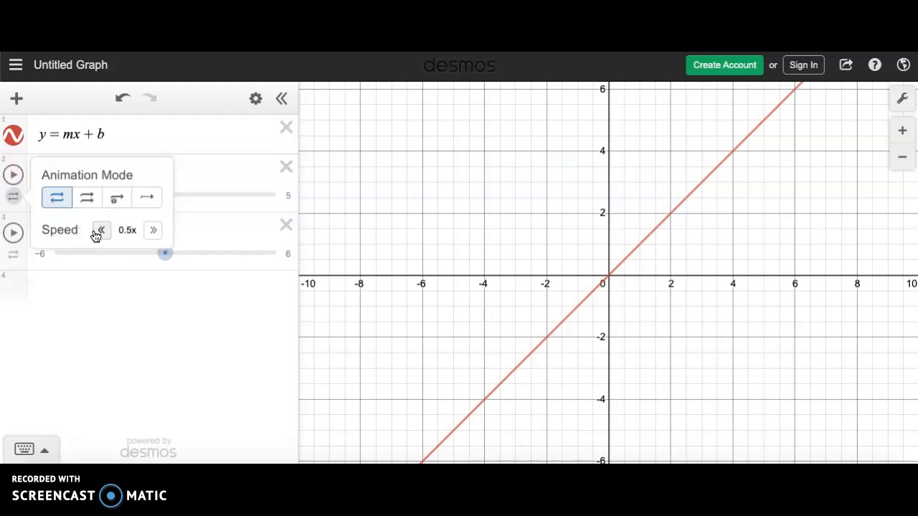
pyautogui.click(20, 179)
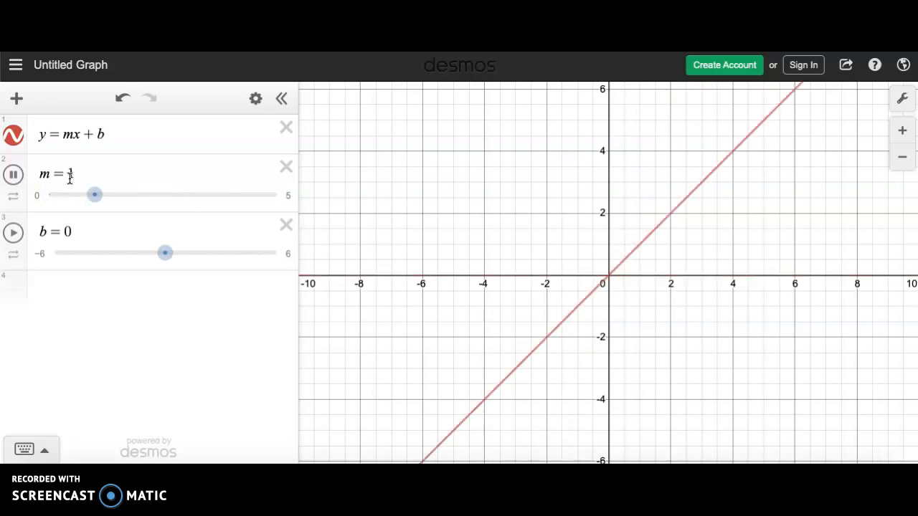
pyautogui.click(12, 175)
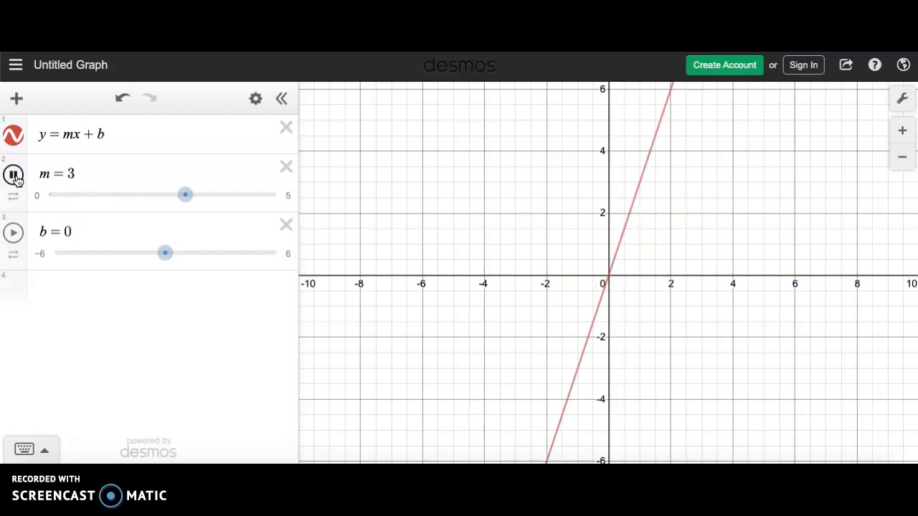
# - Change the m slider's range to -5 through 0, and play its animation before pausing it
pyautogui.click(94, 175)
pyautogui.click(56, 198)
pyautogui.press('BackSpace')
pyautogui.write('-1')
pyautogui.press('BackSpace')
pyautogui.write('5')
pyautogui.click(127, 195)
pyautogui.press('BackSpace')
pyautogui.write('0')
pyautogui.click(19, 180)
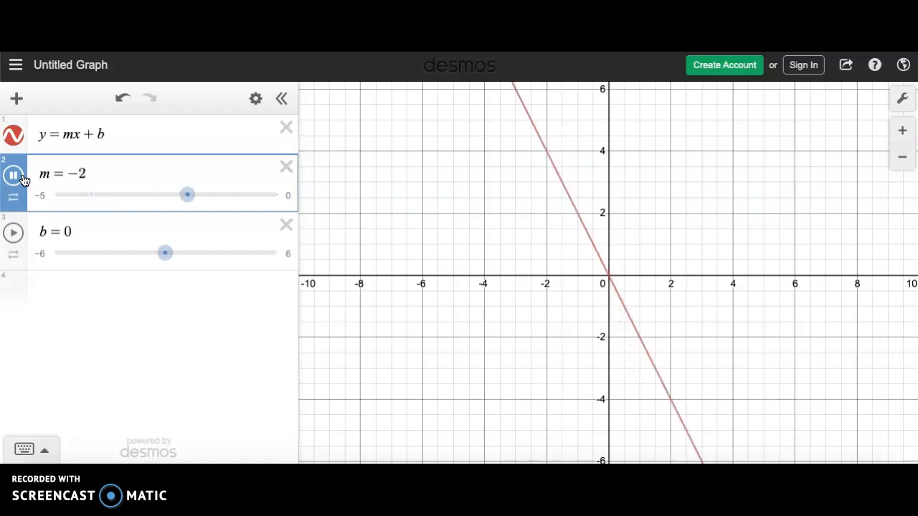
pyautogui.click(17, 177)
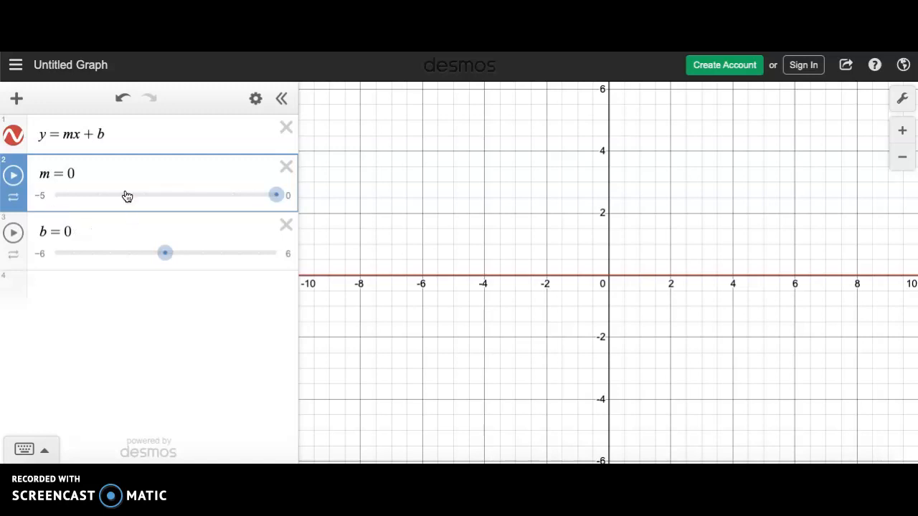
# - Set m to 3 and b to 5 to graph a line with slope 3 and y-intercept 5
pyautogui.click(87, 177)
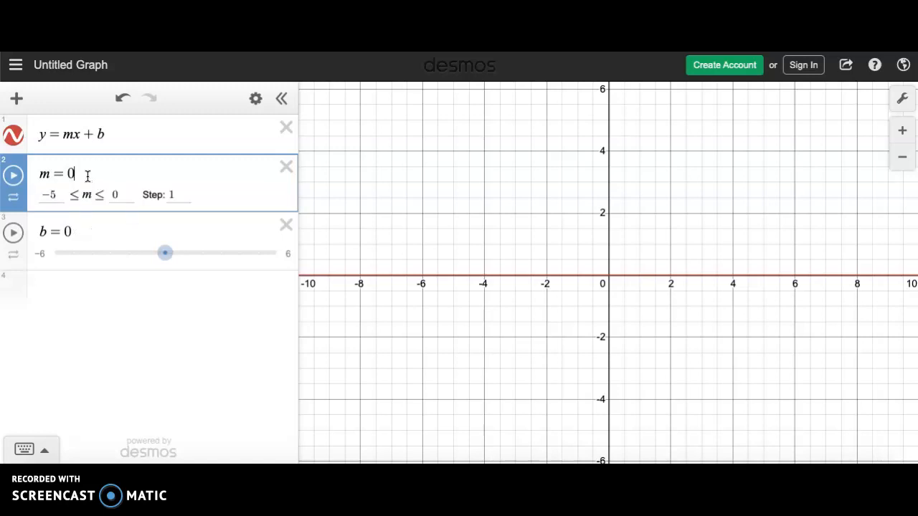
pyautogui.press('BackSpace')
pyautogui.write('3')
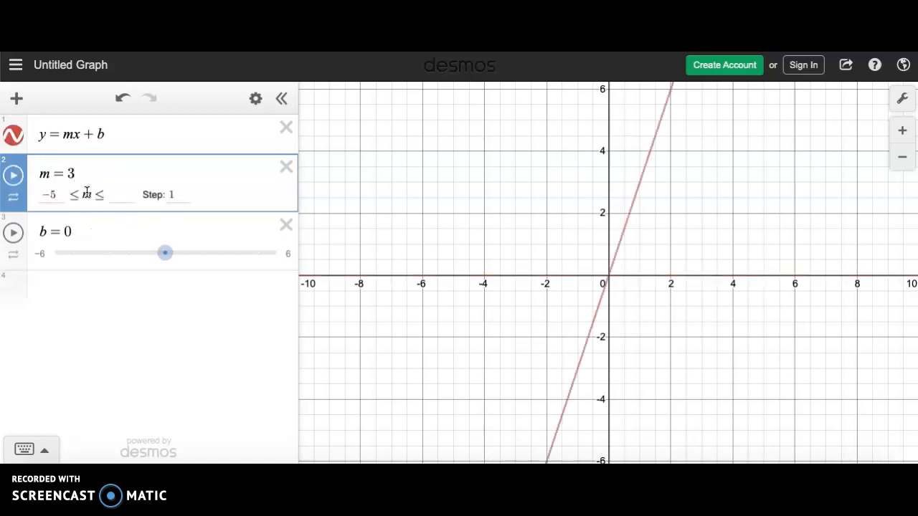
pyautogui.click(84, 224)
pyautogui.press('BackSpace')
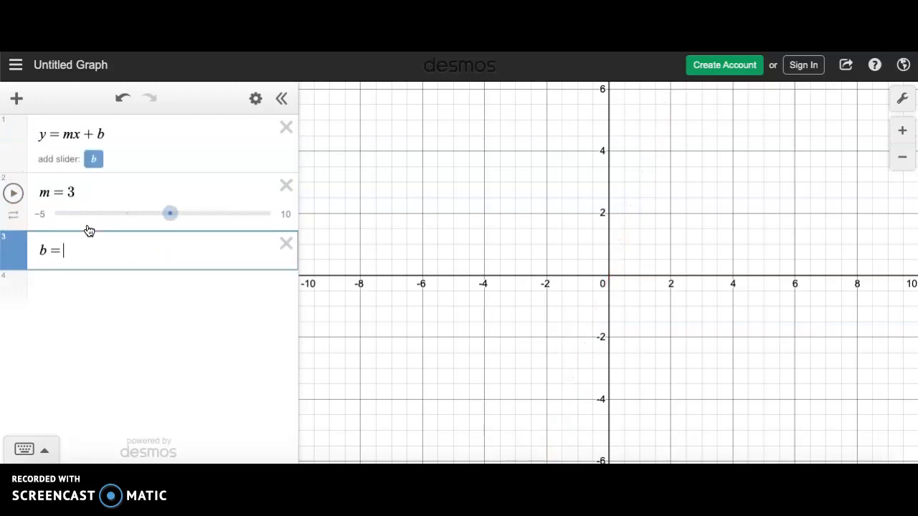
pyautogui.write('5')
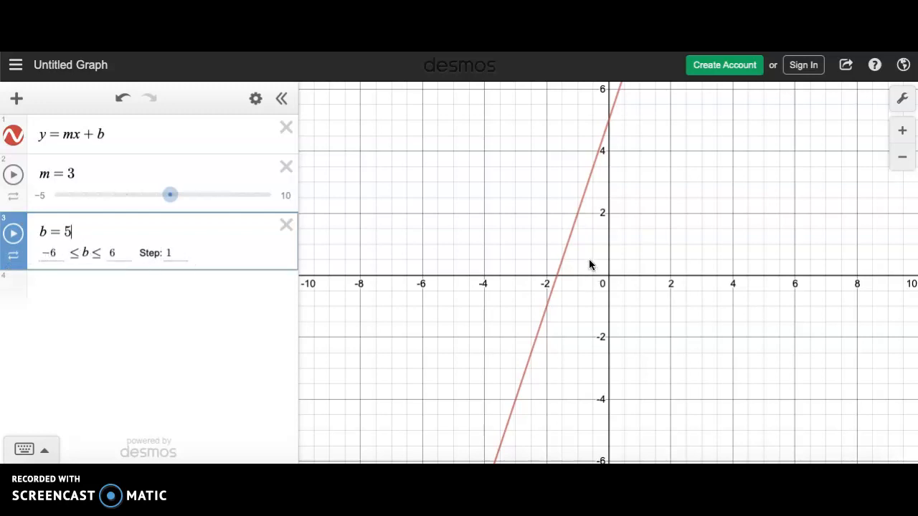
pyautogui.scroll(-5, 560, 251)
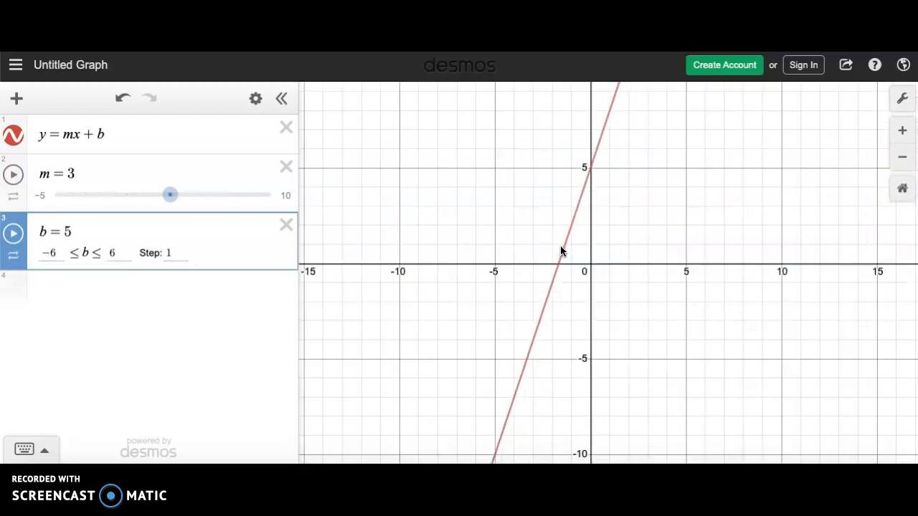
pyautogui.scroll(-2, 562, 249)
pyautogui.scroll(6, 562, 248)
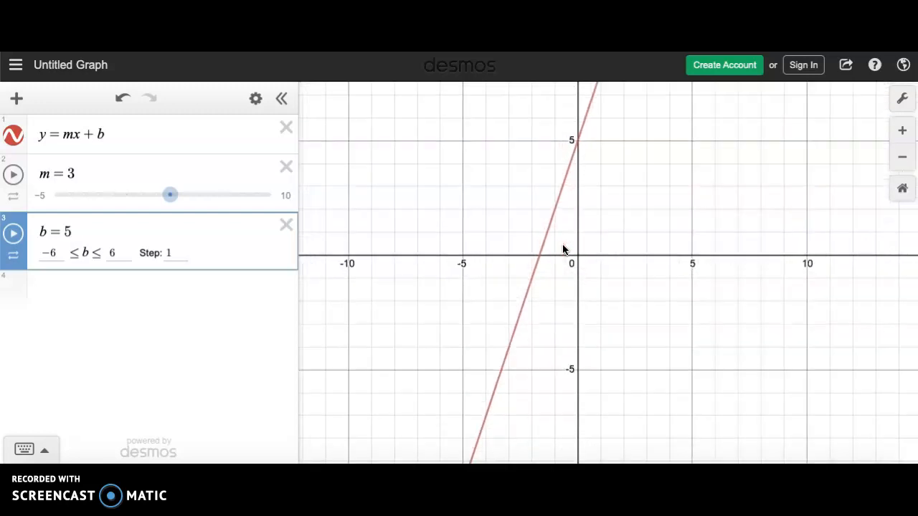
pyautogui.scroll(2, 562, 249)
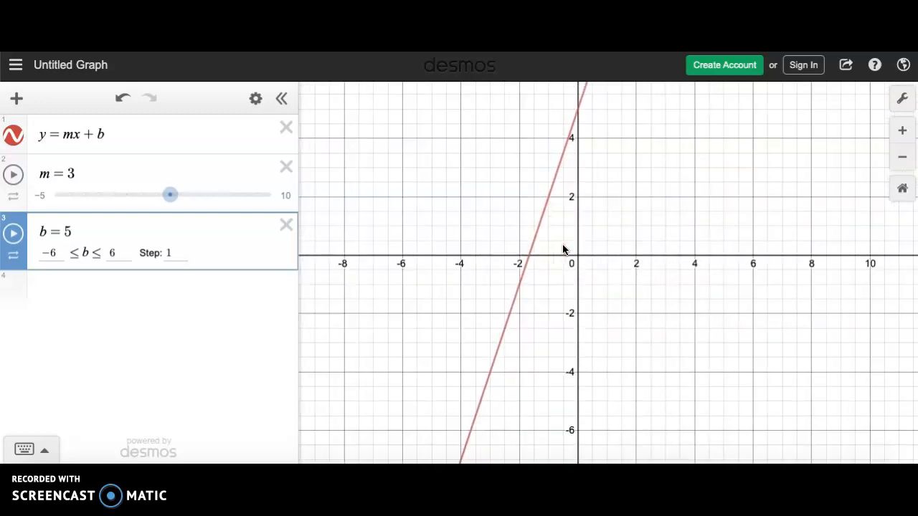